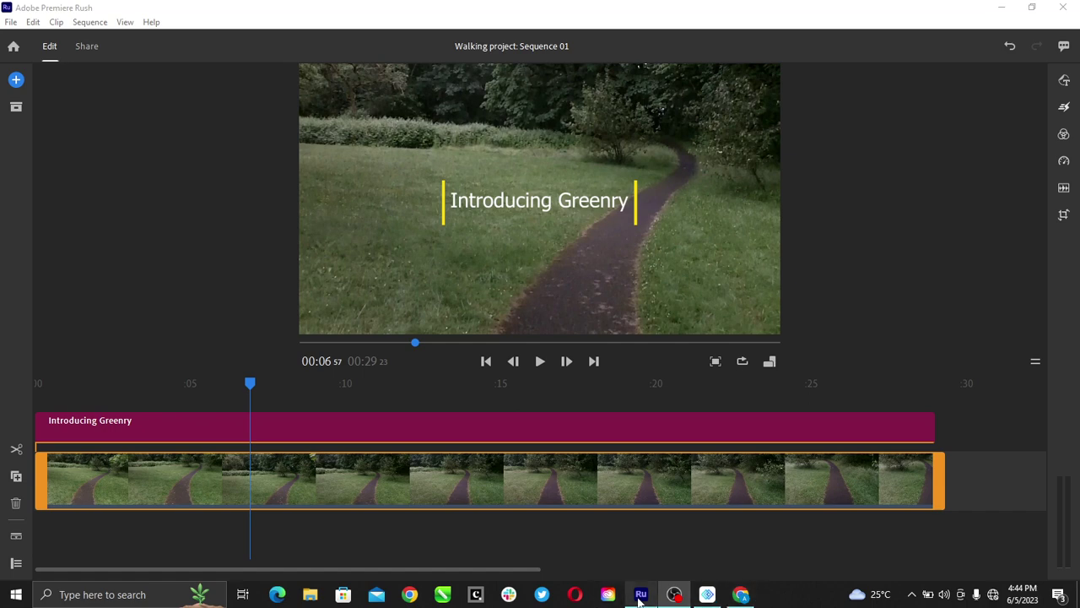
# From the projects home screen, open the Add Media audio browser and expand its category list.
pyautogui.moveTo(641, 594)
pyautogui.click(649, 544)
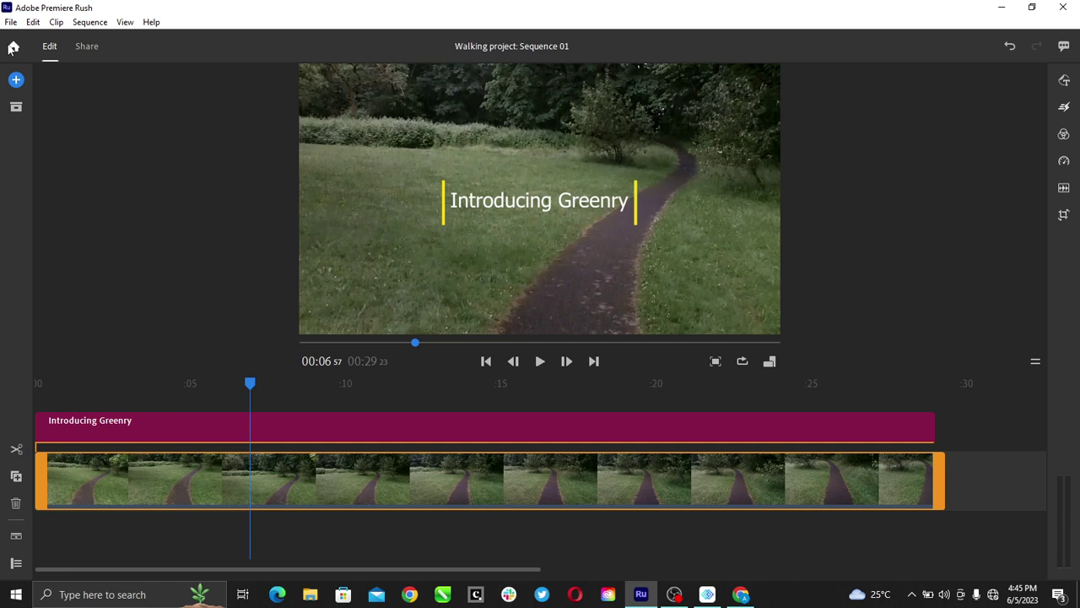
pyautogui.click(13, 48)
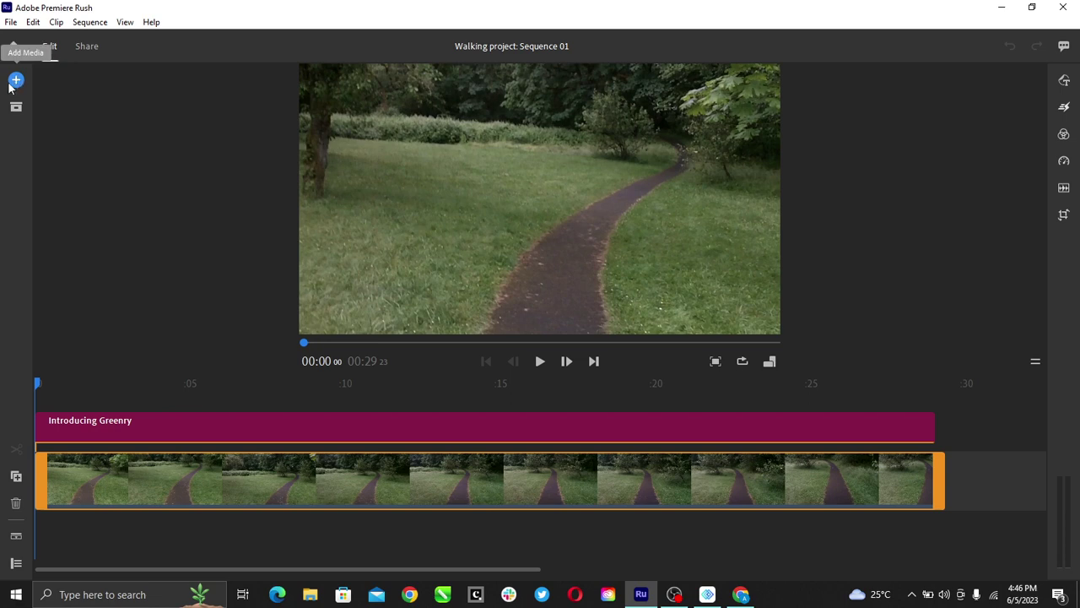
pyautogui.click(17, 80)
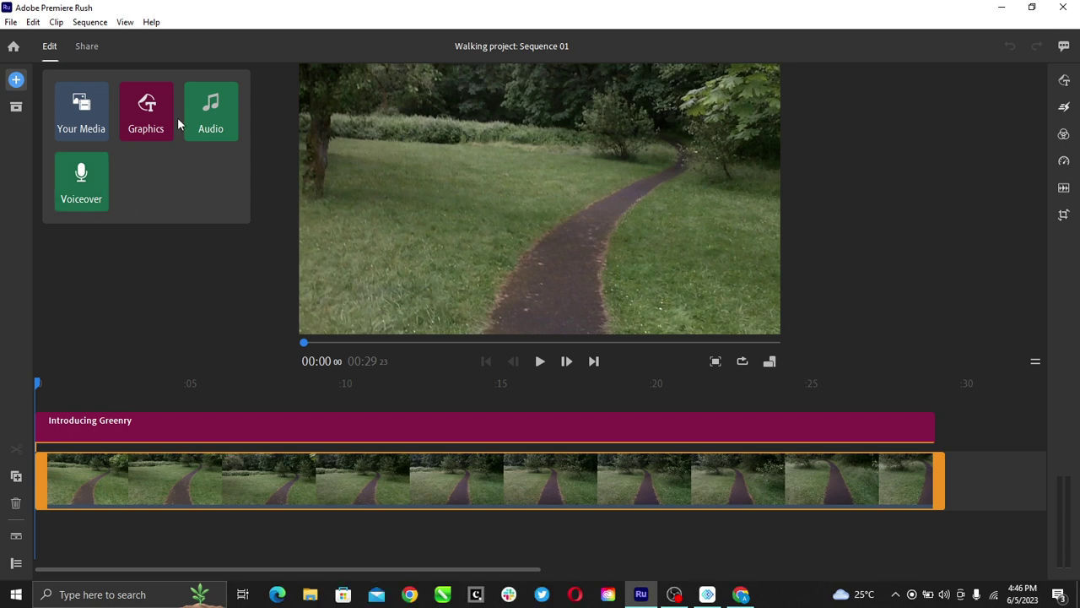
pyautogui.click(215, 113)
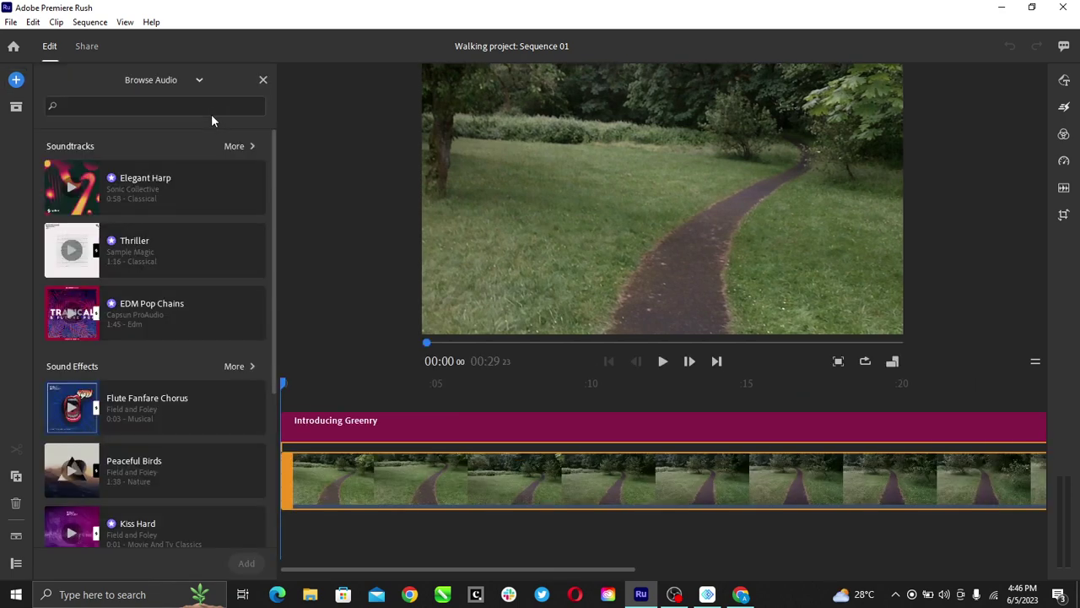
pyautogui.click(183, 78)
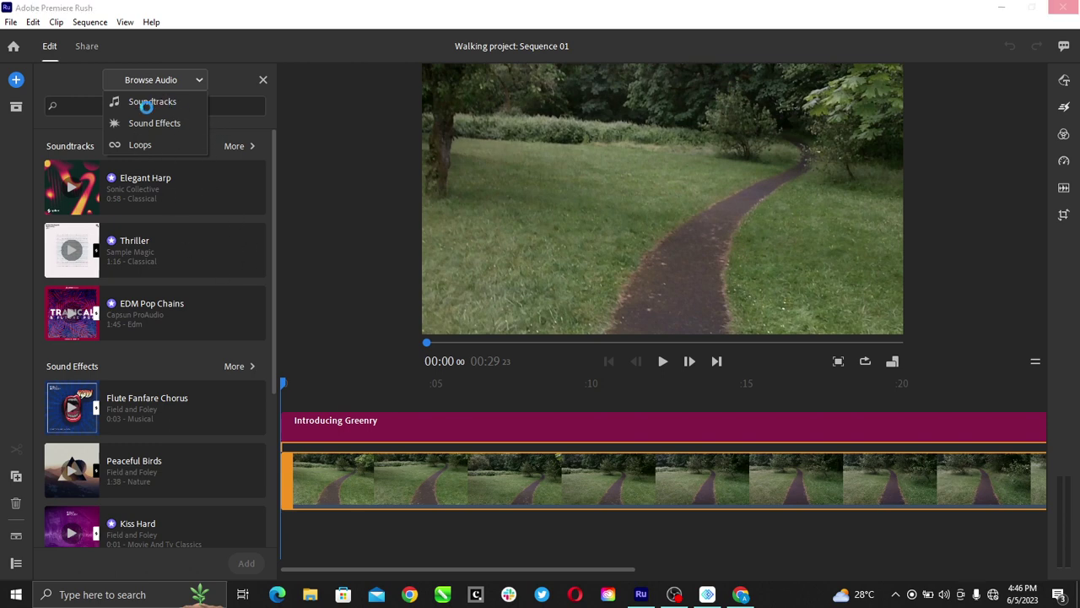
# Show the Soundtracks category and reconnect the computer to the Wi-Fi network so tracks load.
pyautogui.click(145, 102)
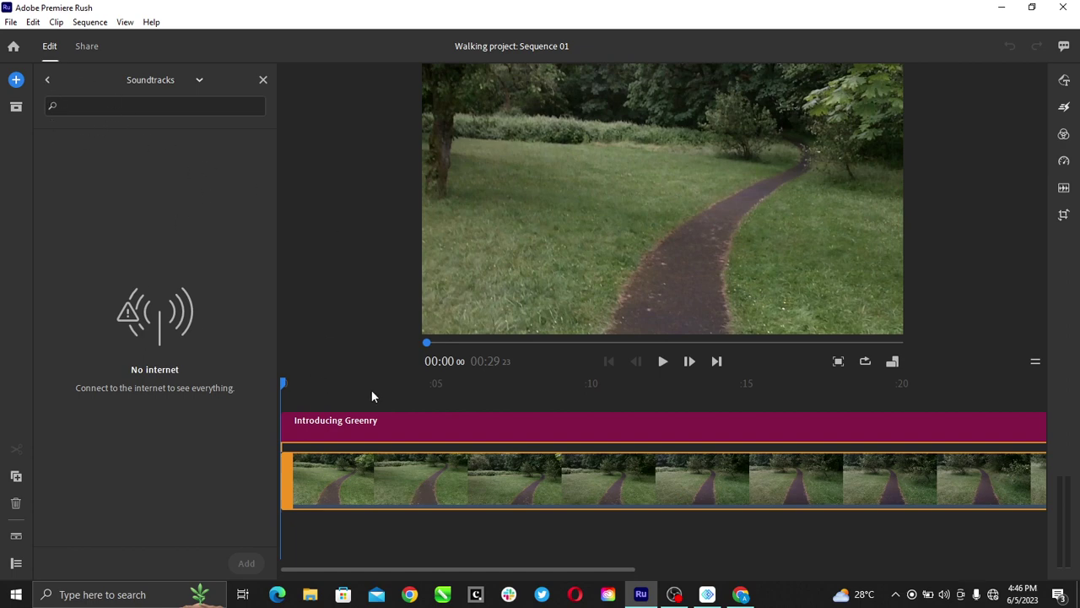
pyautogui.click(995, 596)
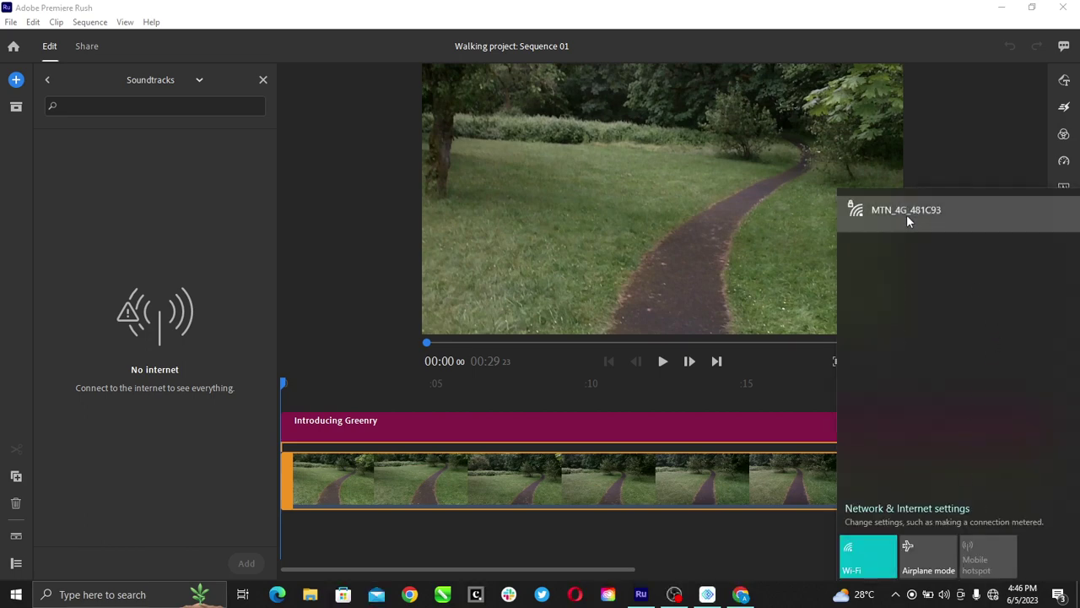
pyautogui.click(906, 214)
pyautogui.click(1017, 273)
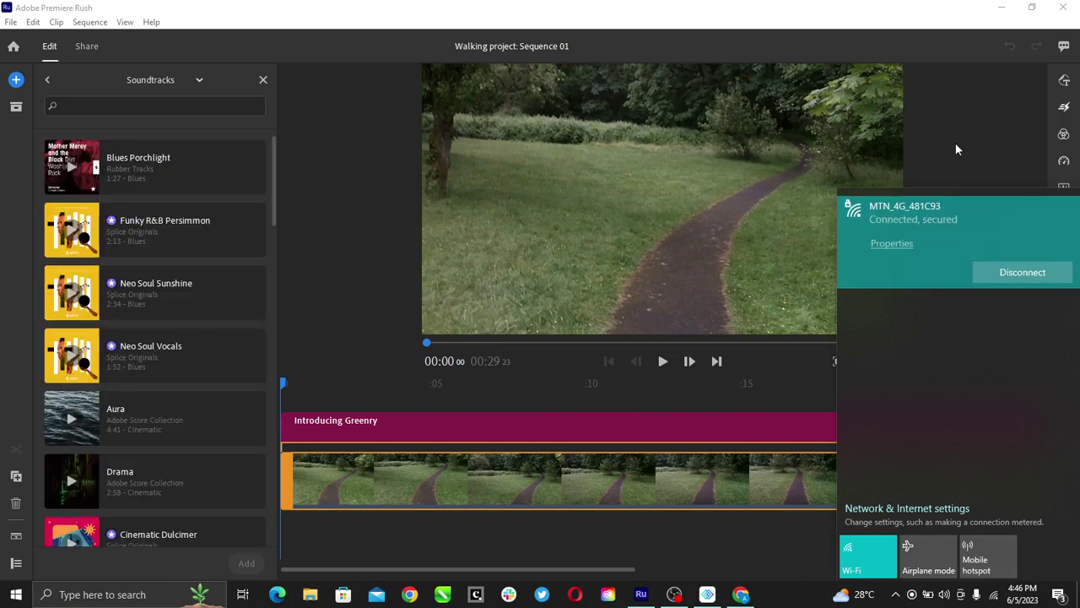
# Add the Blues Porchlight soundtrack to the timeline beneath the walking clip.
pyautogui.click(955, 143)
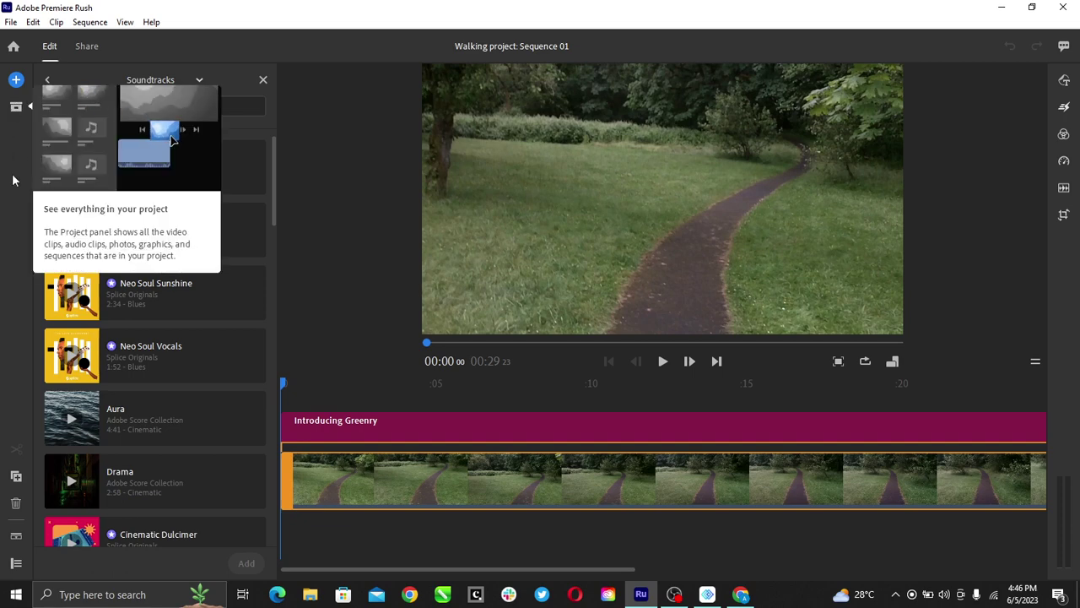
pyautogui.click(193, 221)
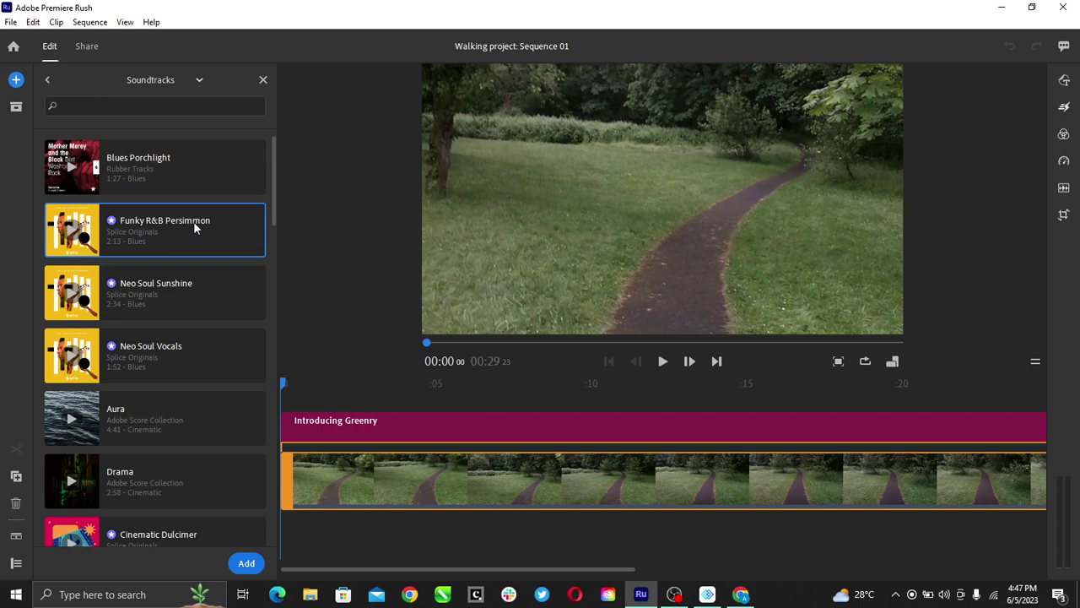
pyautogui.click(165, 174)
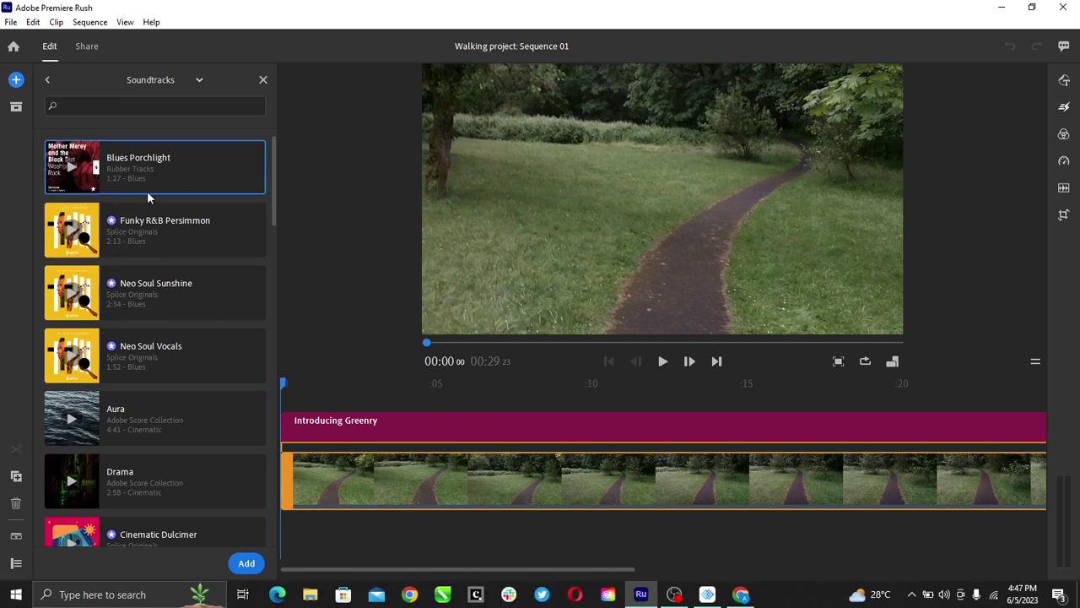
pyautogui.click(246, 563)
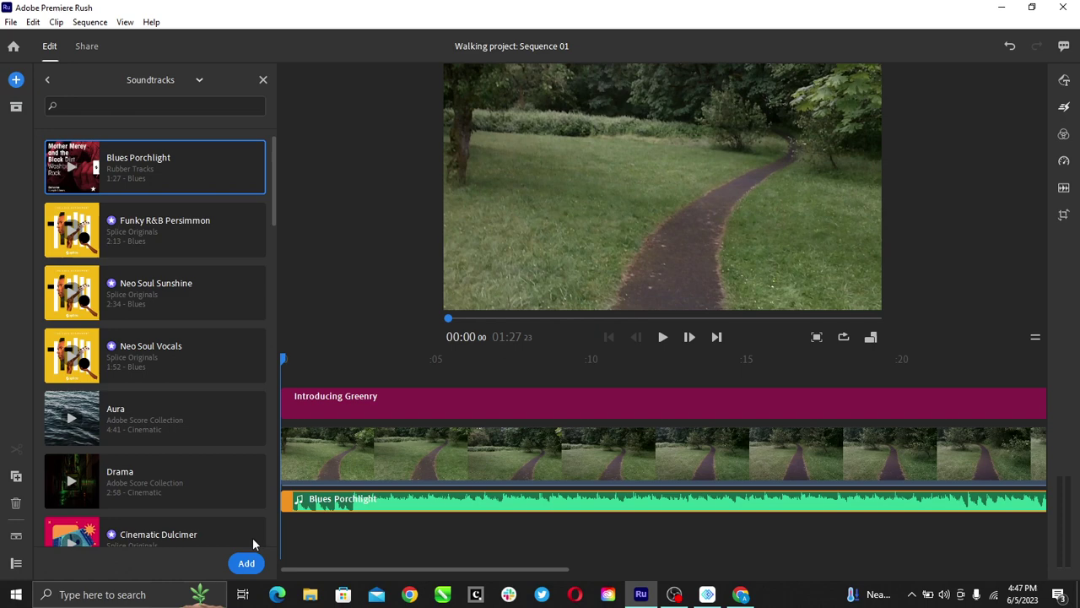
# Close the soundtrack browser, preview at about 4 and 9 seconds, then return to 0:00.
pyautogui.click(263, 81)
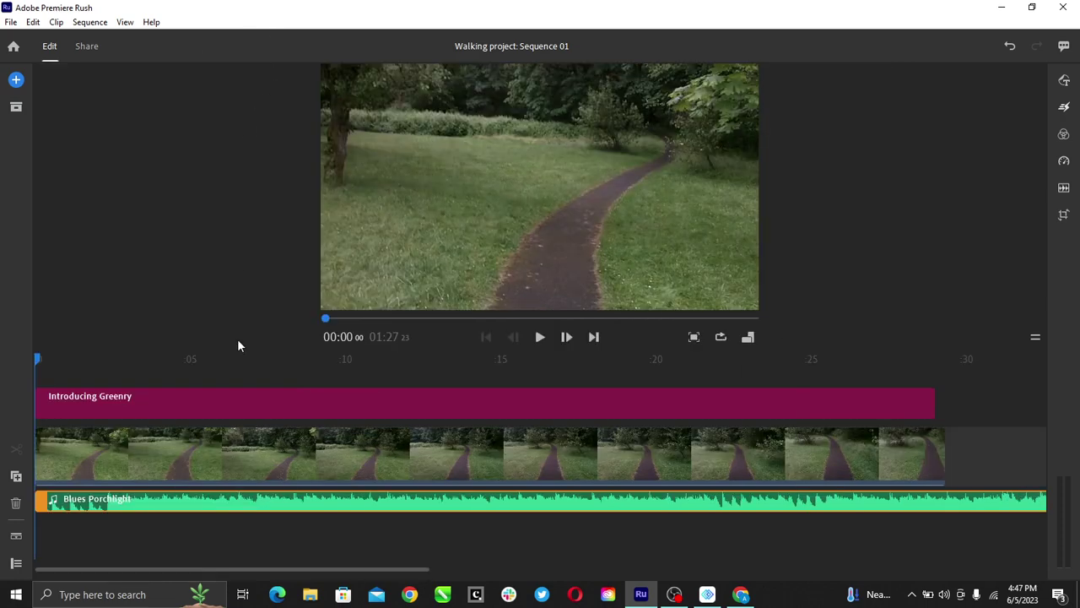
pyautogui.click(161, 511)
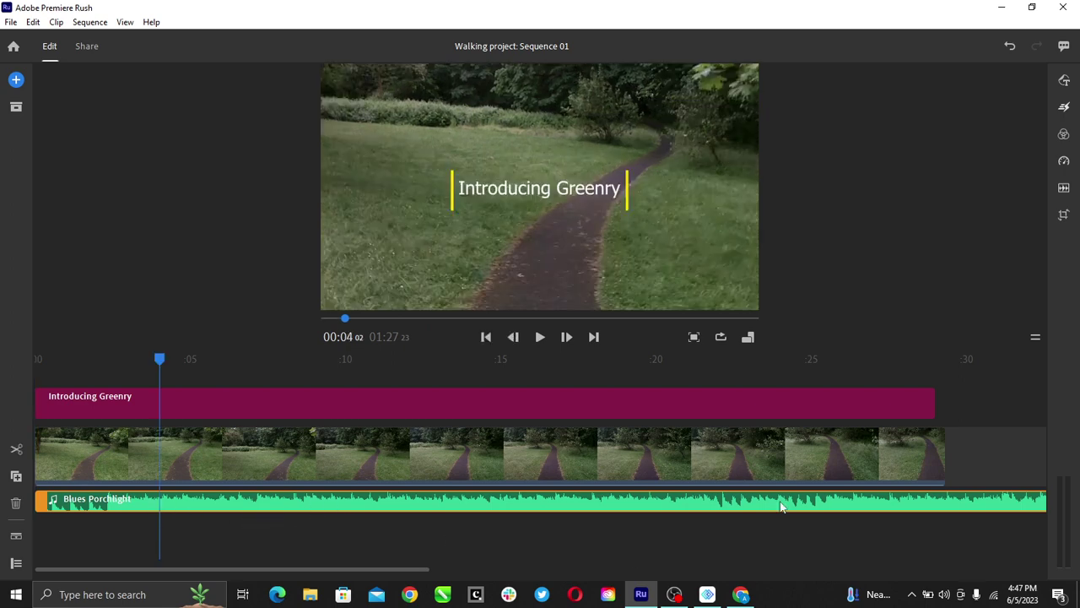
pyautogui.click(326, 506)
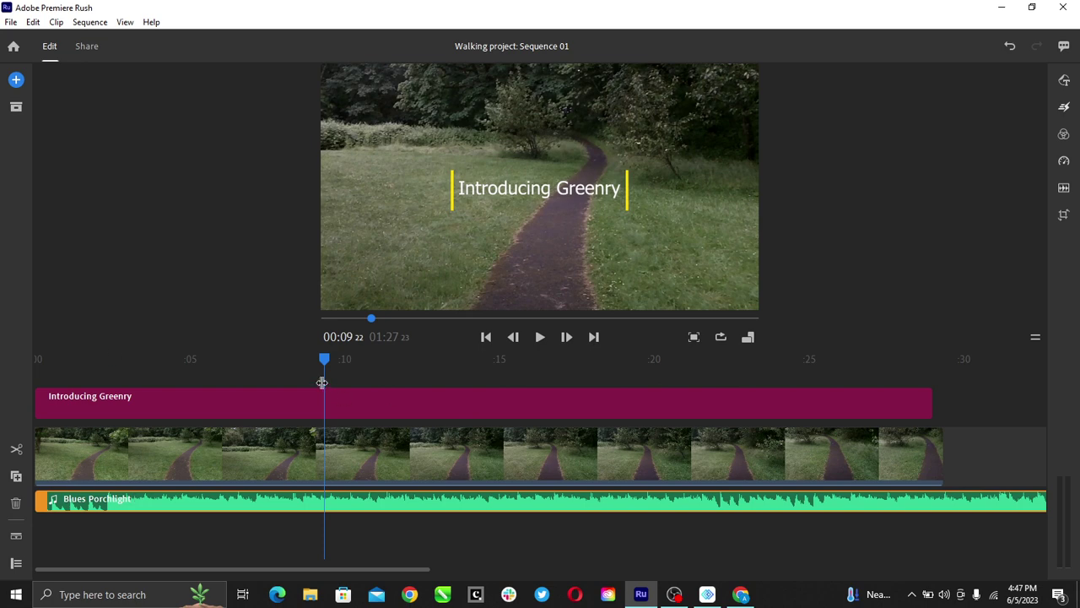
pyautogui.moveTo(325, 360); pyautogui.dragTo(5, 388)
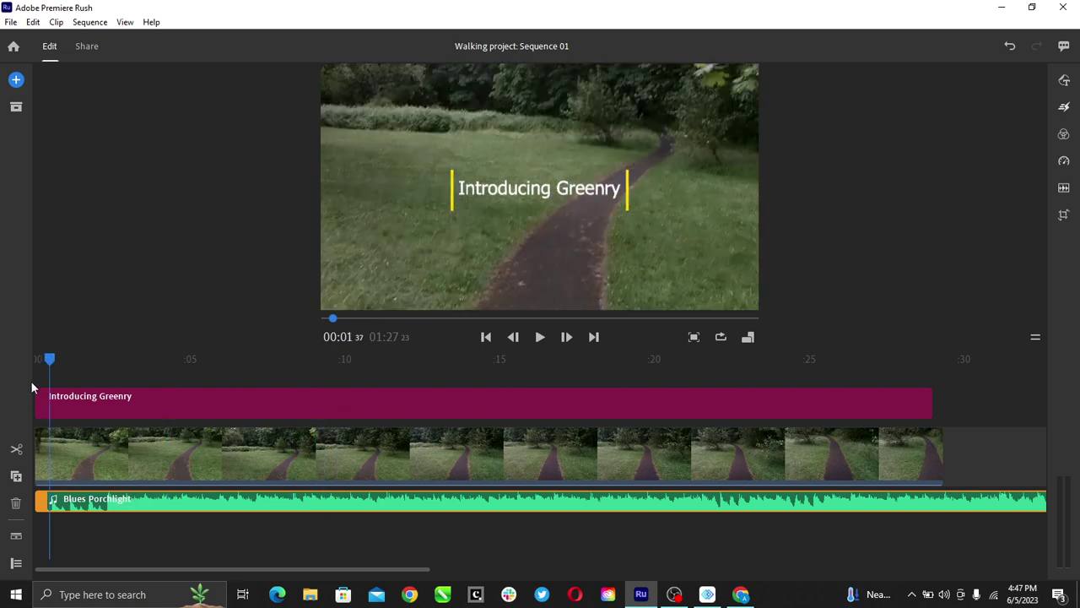